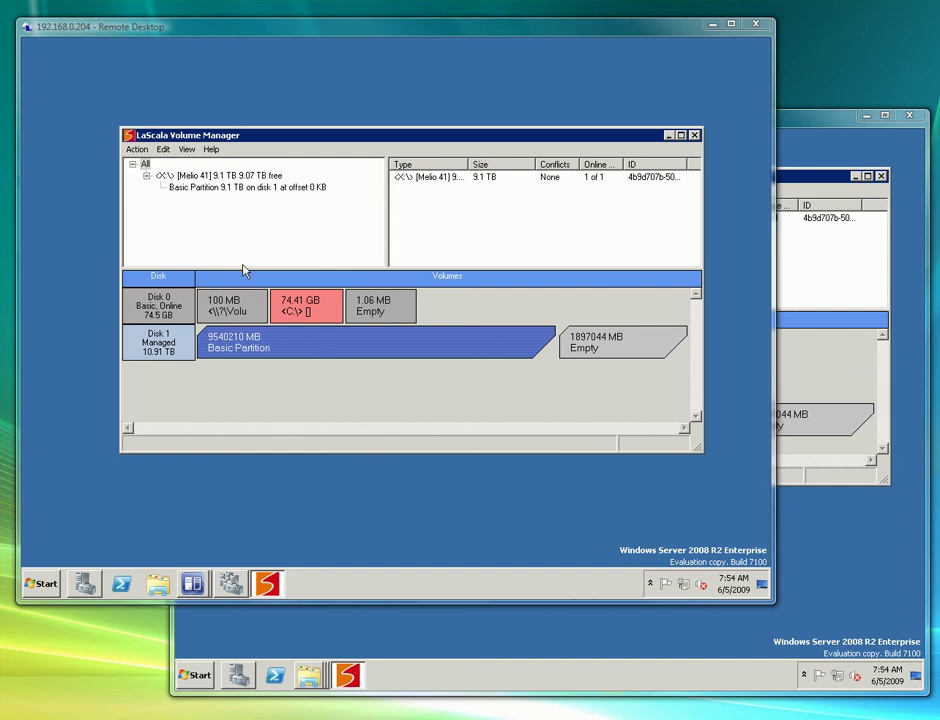
Step: Compare the Melio 41 volume's disk layout in LaScala Volume Manager on servers 192.168.0.204 and 192.168.0.205
left_click(205, 175)
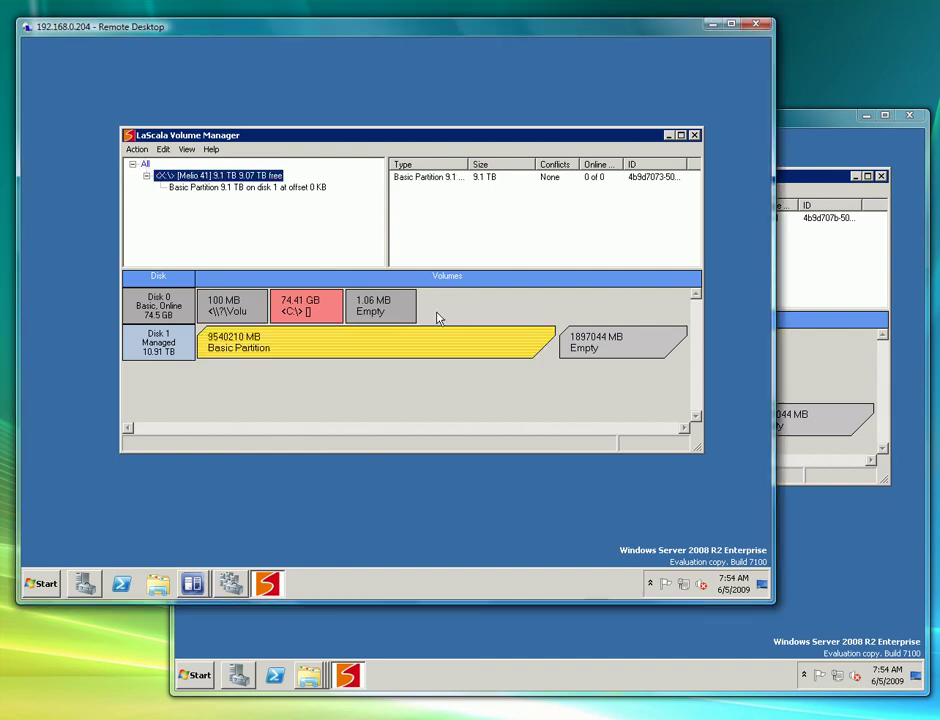
left_click(829, 266)
left_click(415, 216)
key("super+Tab")
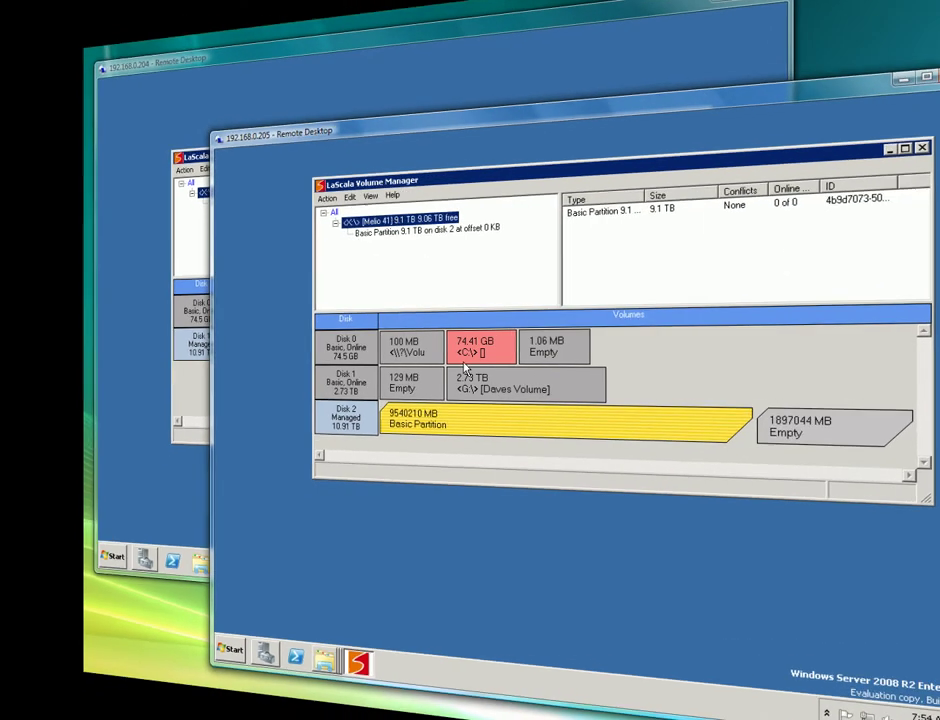
key("Tab")
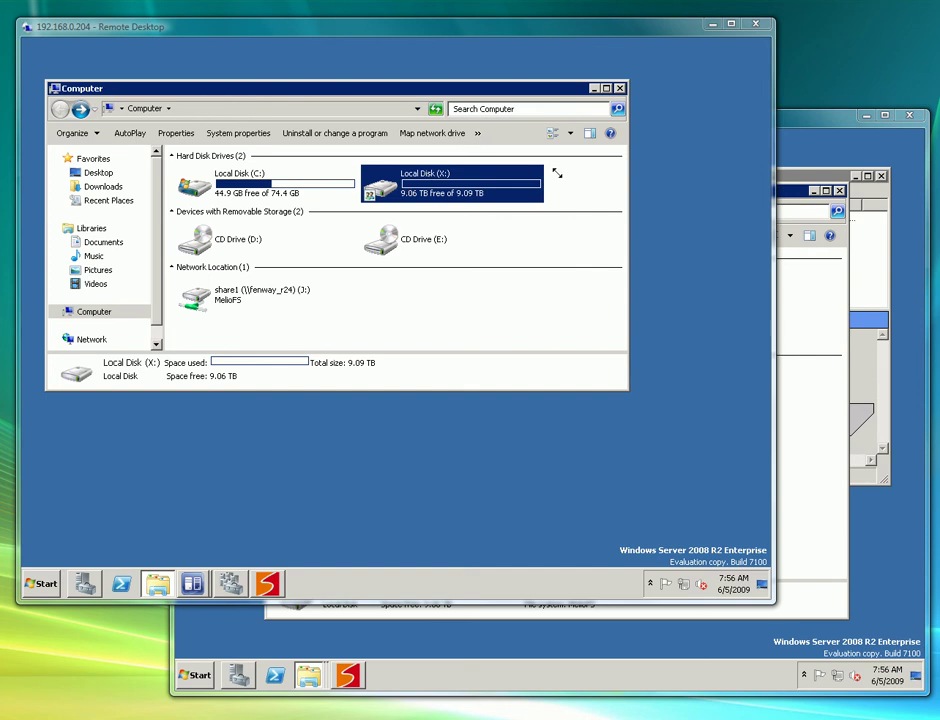
Step: Open the shared X: drive in Explorer on both servers and compare its folders
left_click(815, 125)
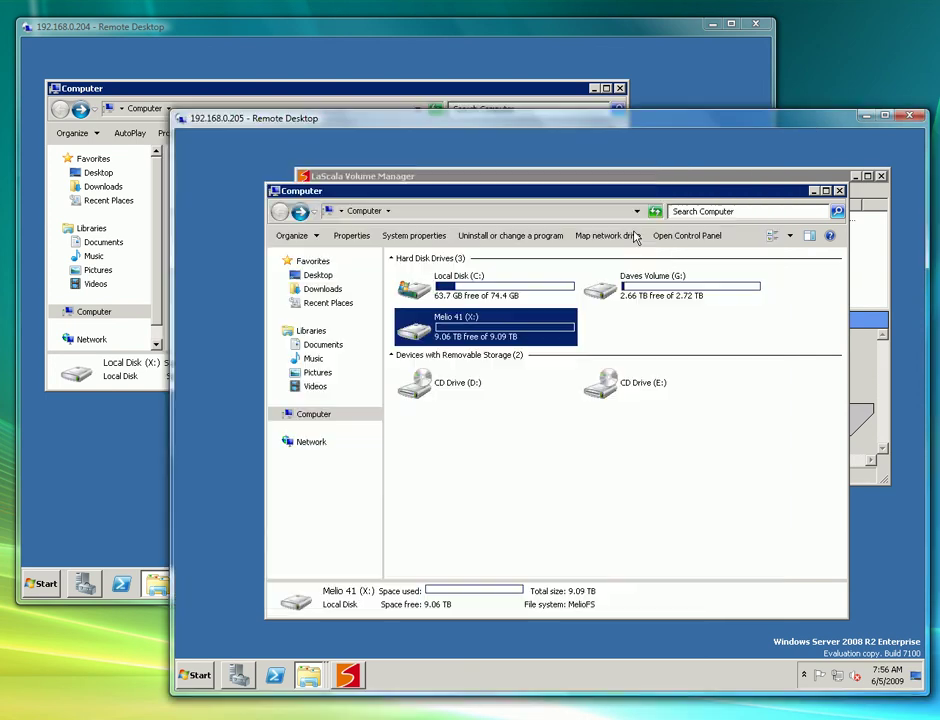
left_click(383, 90)
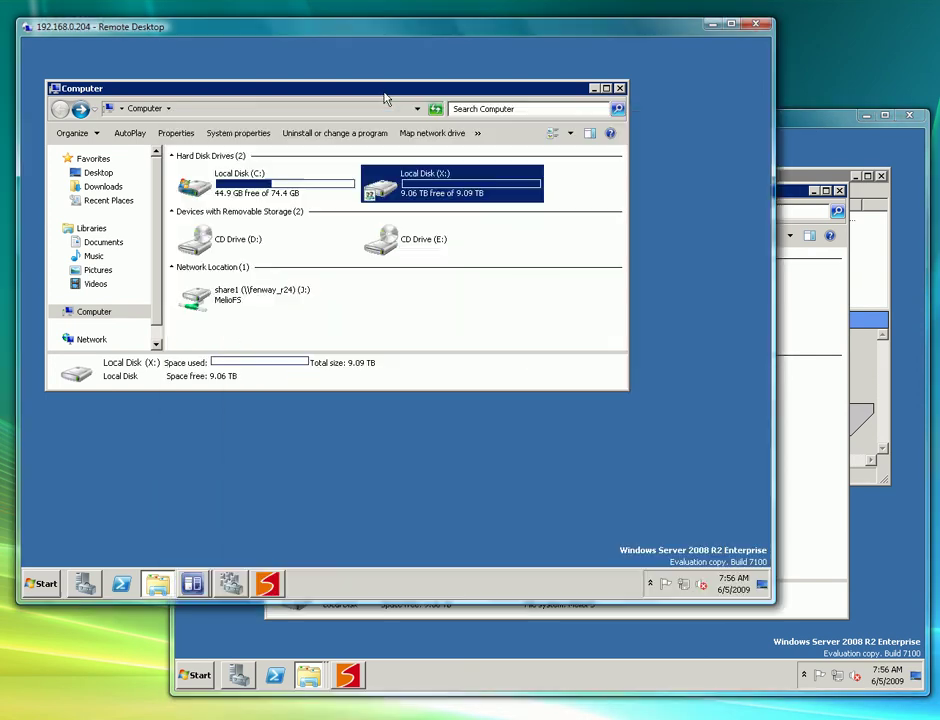
double_click(392, 185)
left_click(816, 292)
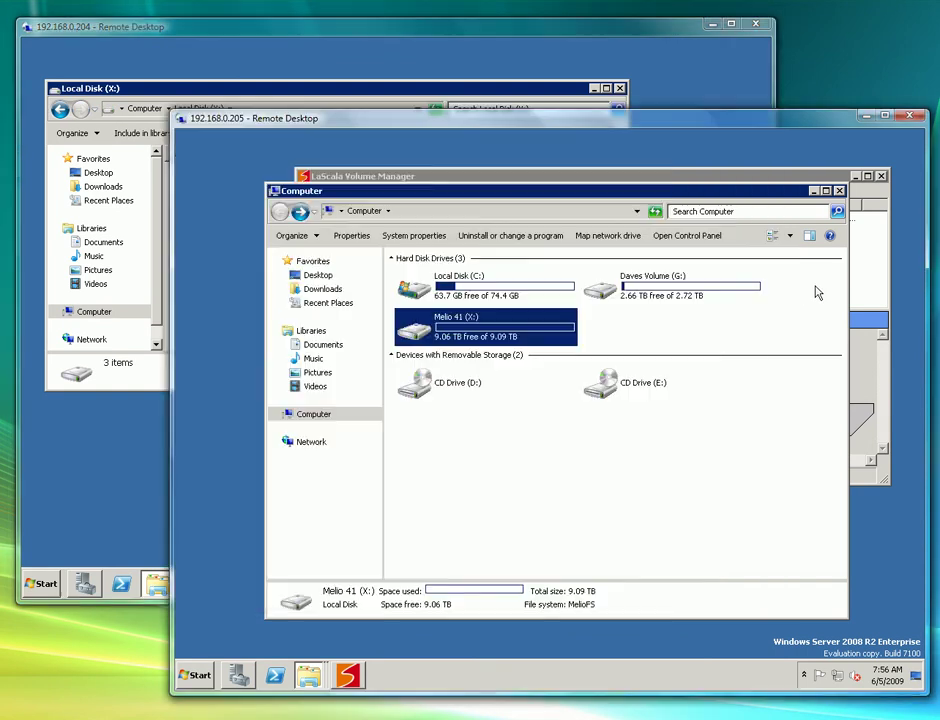
double_click(435, 330)
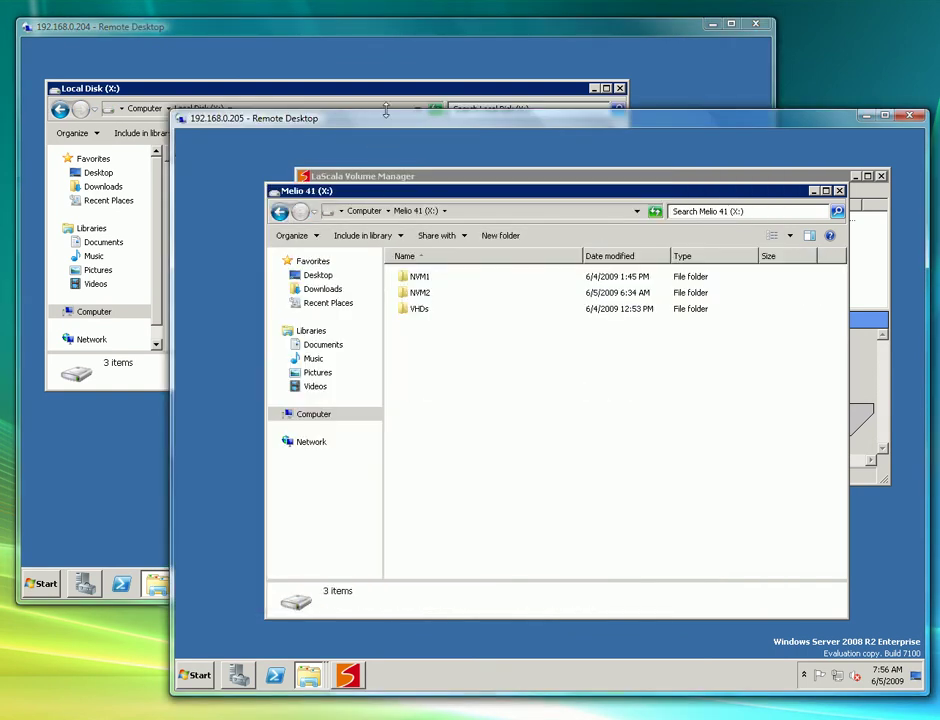
left_click(227, 88)
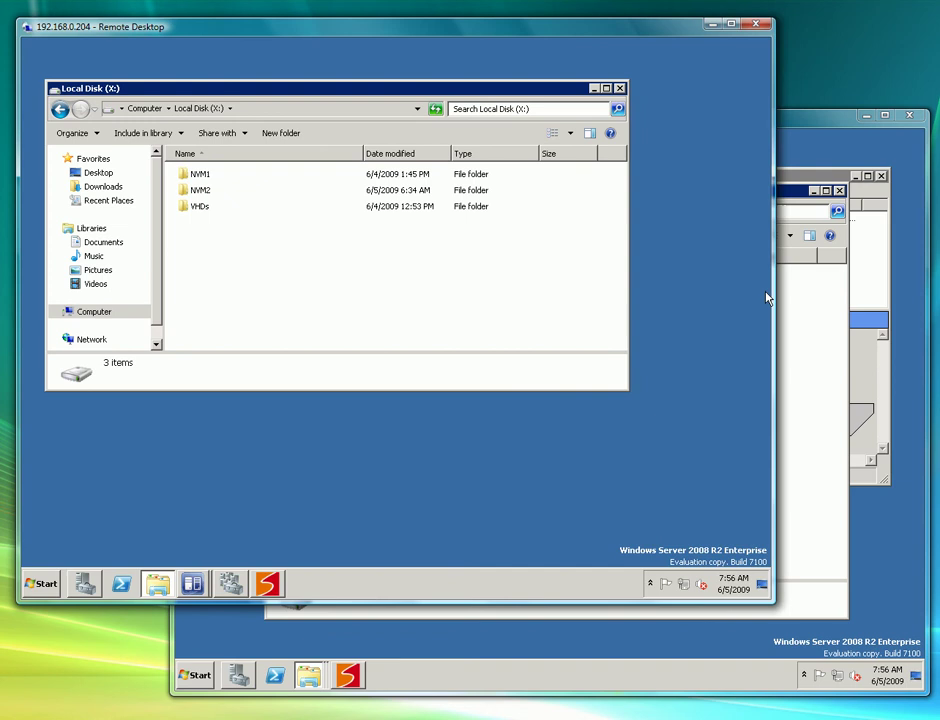
Step: Open the NVM1 folder on the X: drive on both servers to compare its contents
left_click(818, 308)
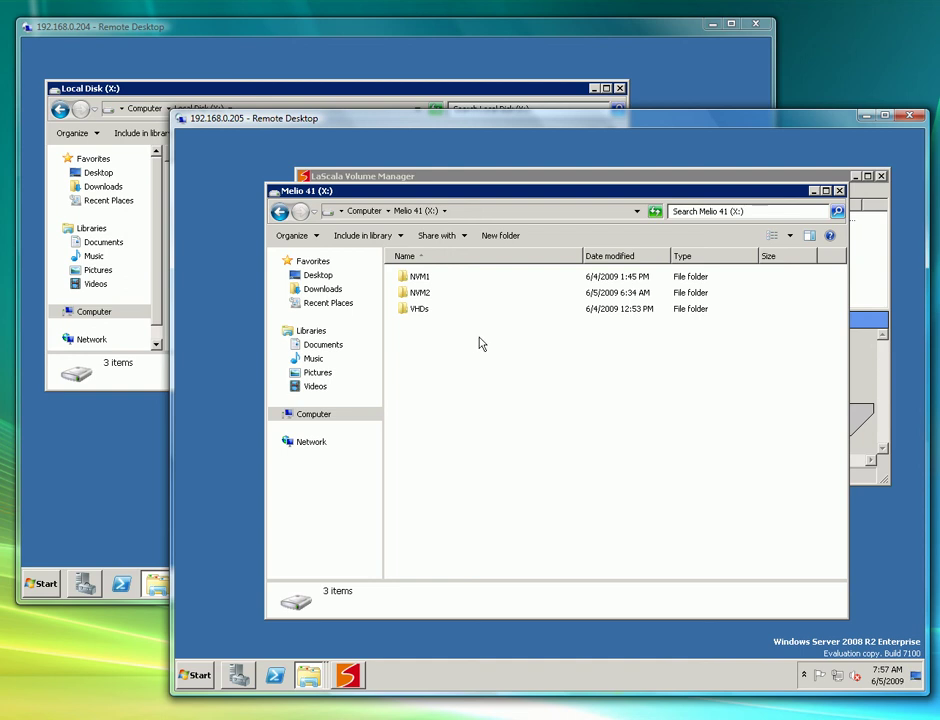
left_click(420, 278)
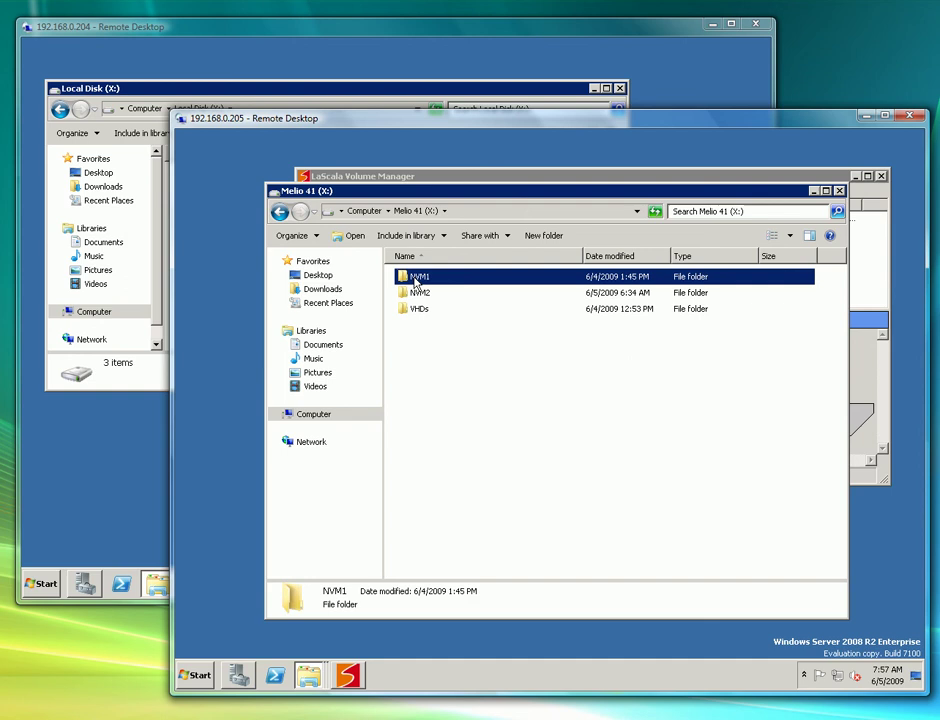
left_click(317, 90)
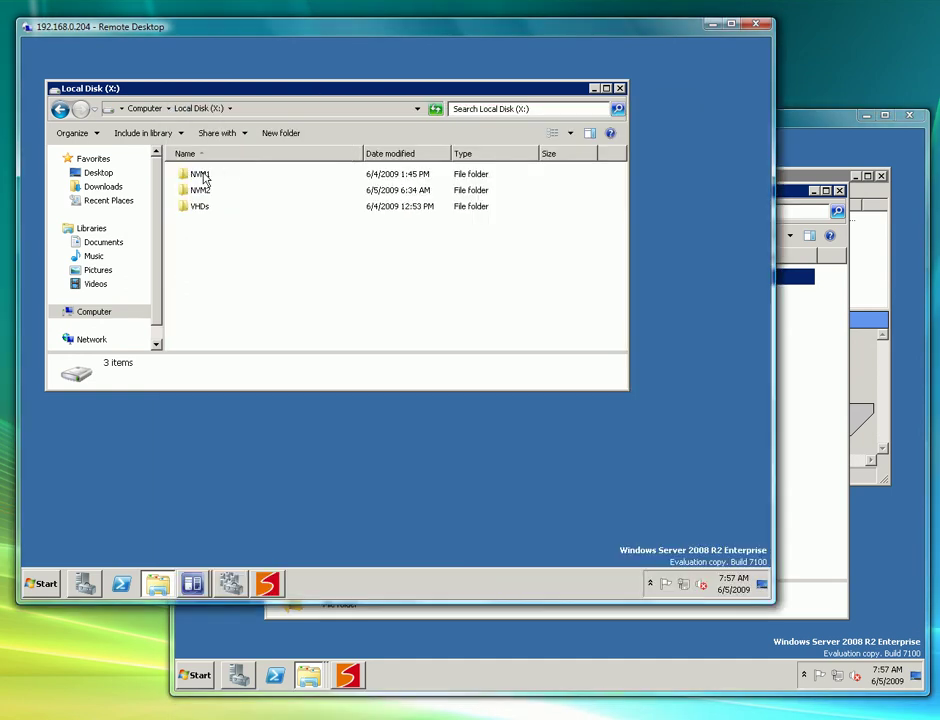
left_click(204, 177)
double_click(204, 177)
left_click(816, 329)
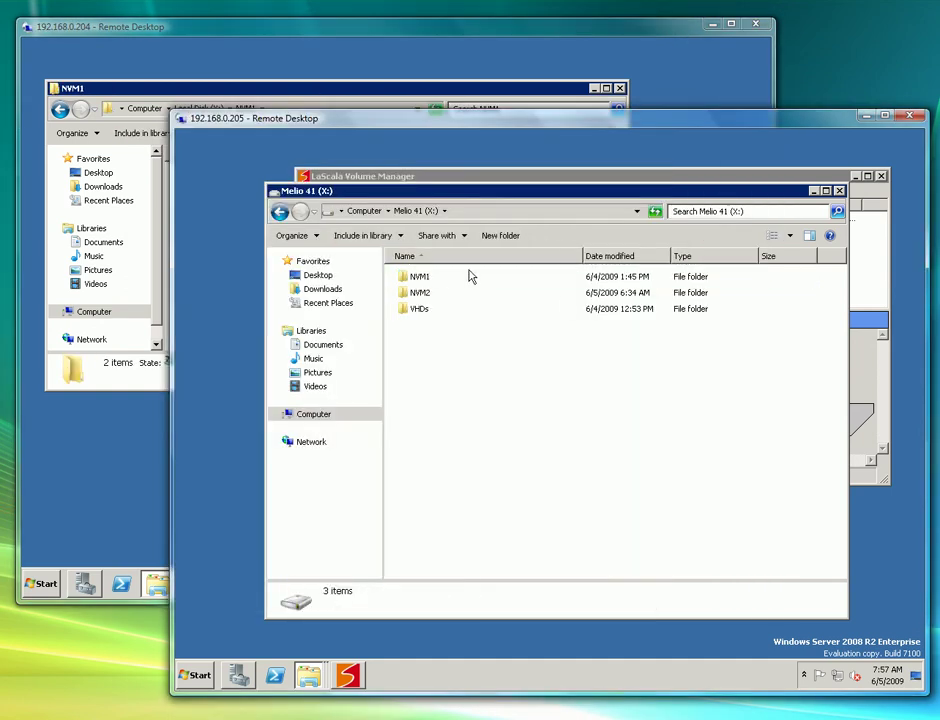
left_click(422, 280)
double_click(422, 280)
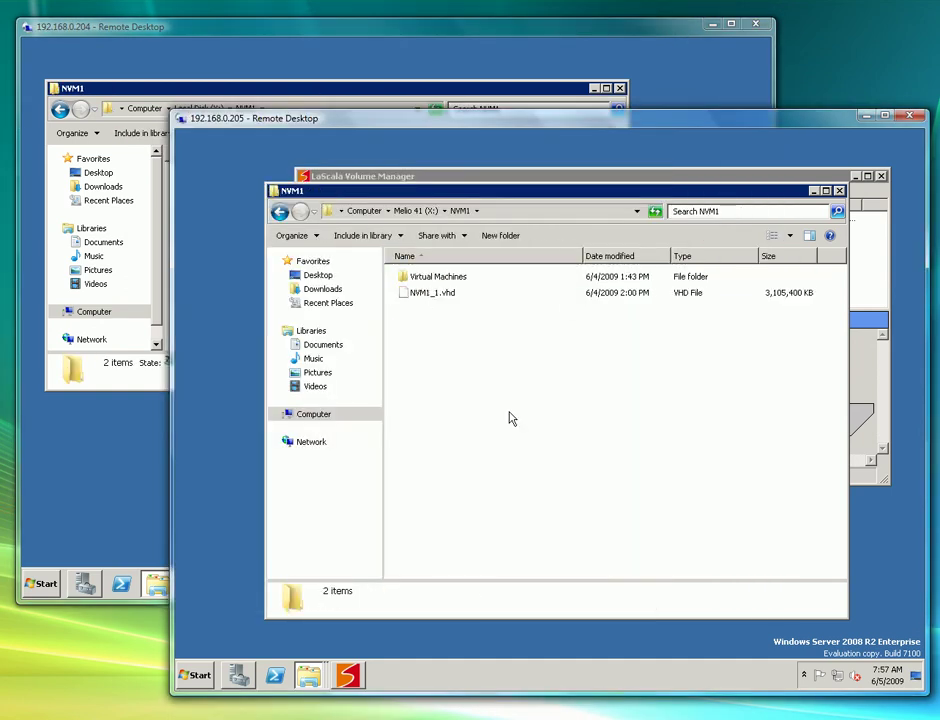
Step: Return to the root of the X: drive and open the NVM2 folder on both servers
left_click(280, 212)
double_click(418, 293)
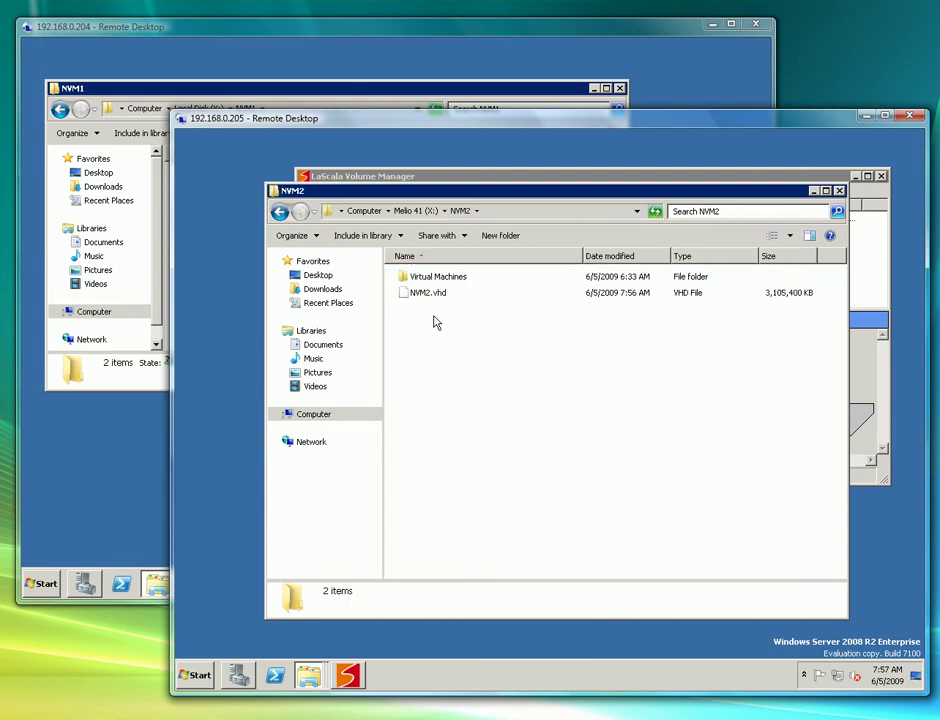
left_click(280, 212)
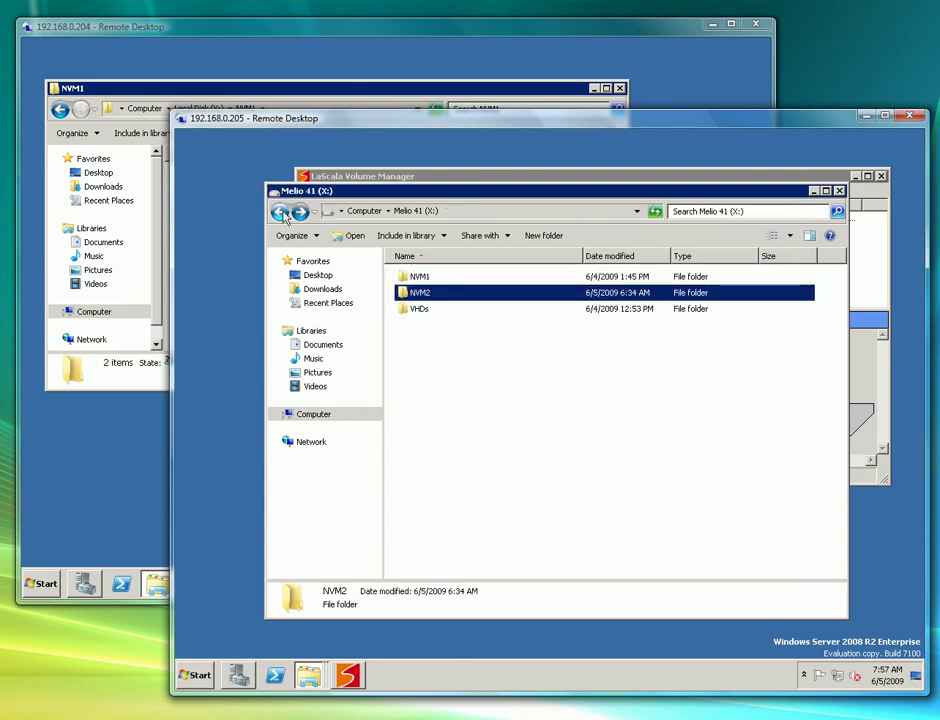
left_click(253, 100)
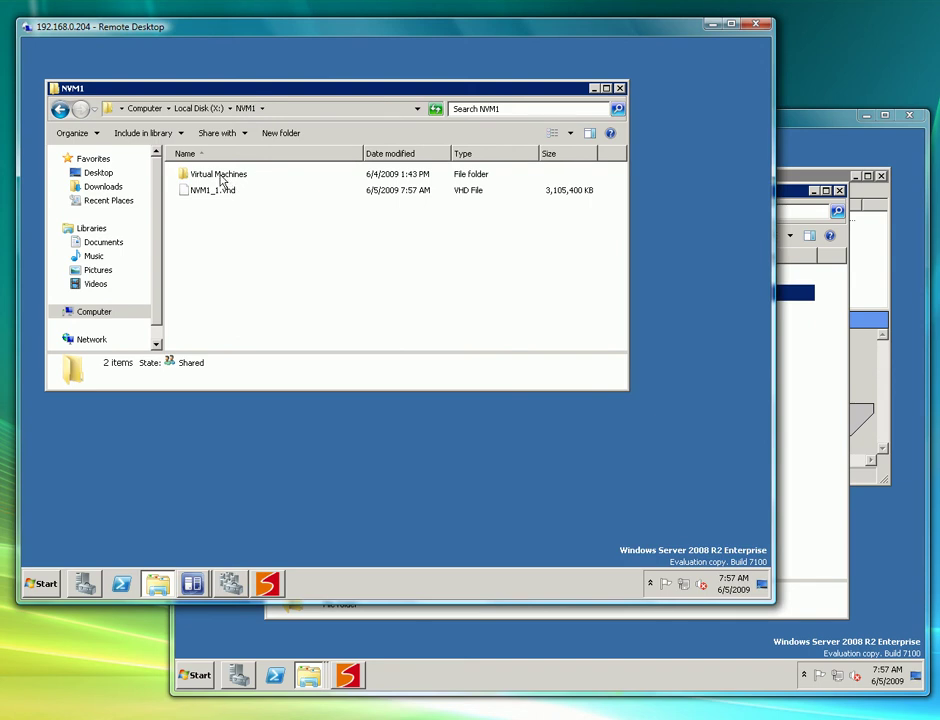
left_click(60, 109)
double_click(210, 203)
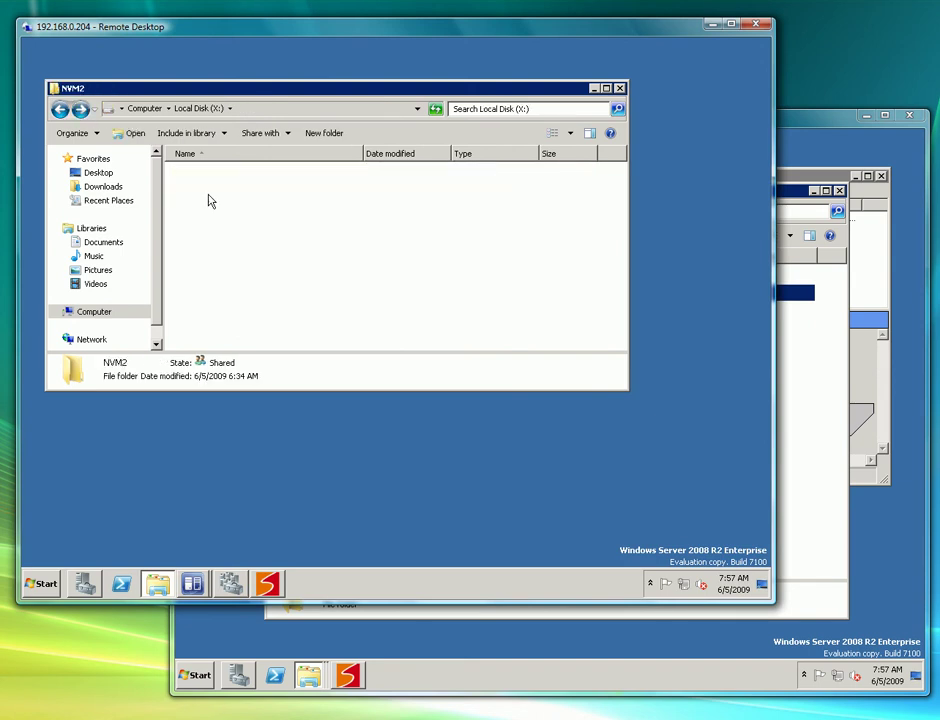
Step: Switch to Failover Cluster Manager on 192.168.0.204 and review DemoR2_Cluster's services and applications, nodes and storage
left_click(235, 578)
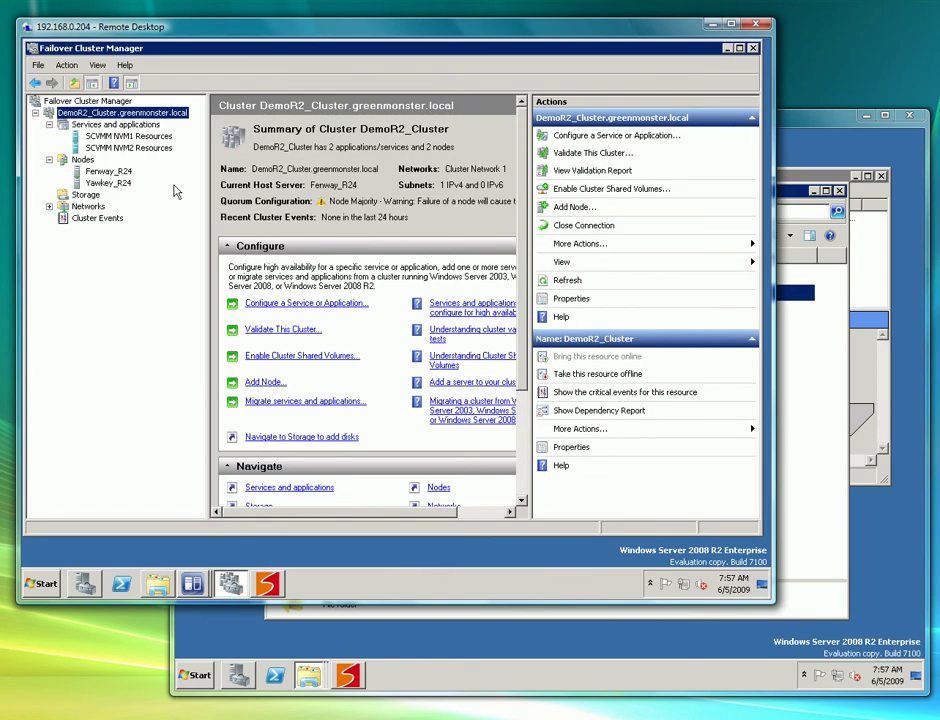
left_click(116, 126)
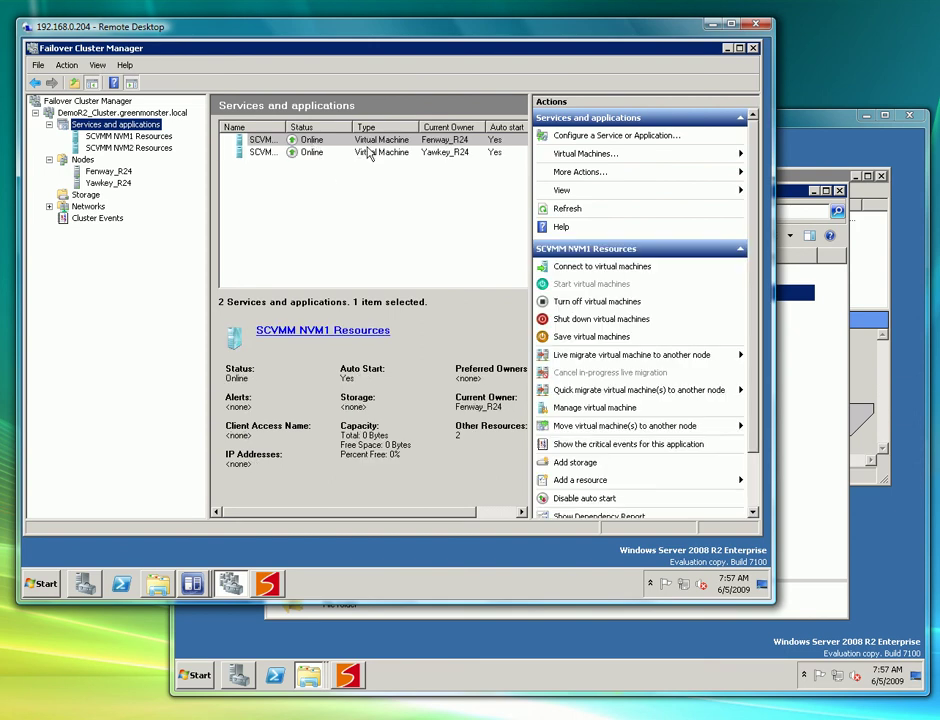
left_click(452, 153)
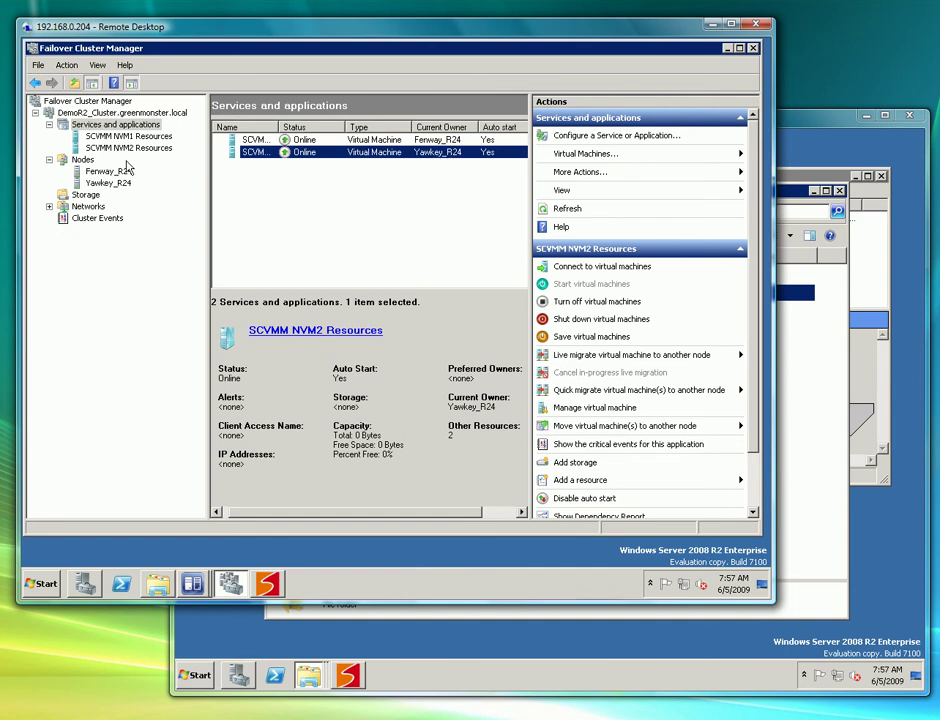
left_click(82, 160)
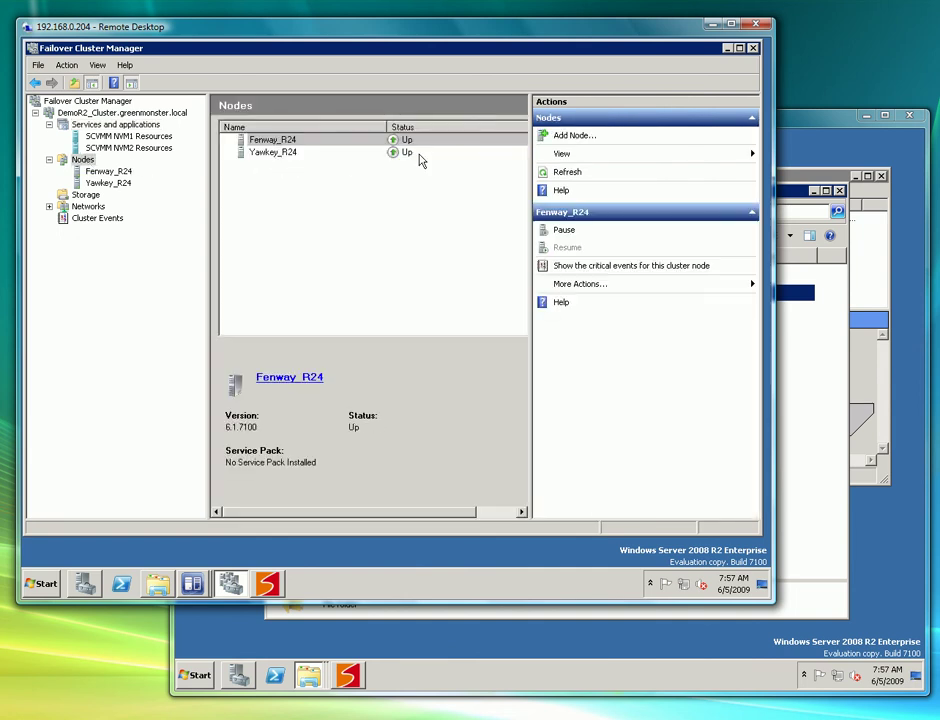
left_click(88, 195)
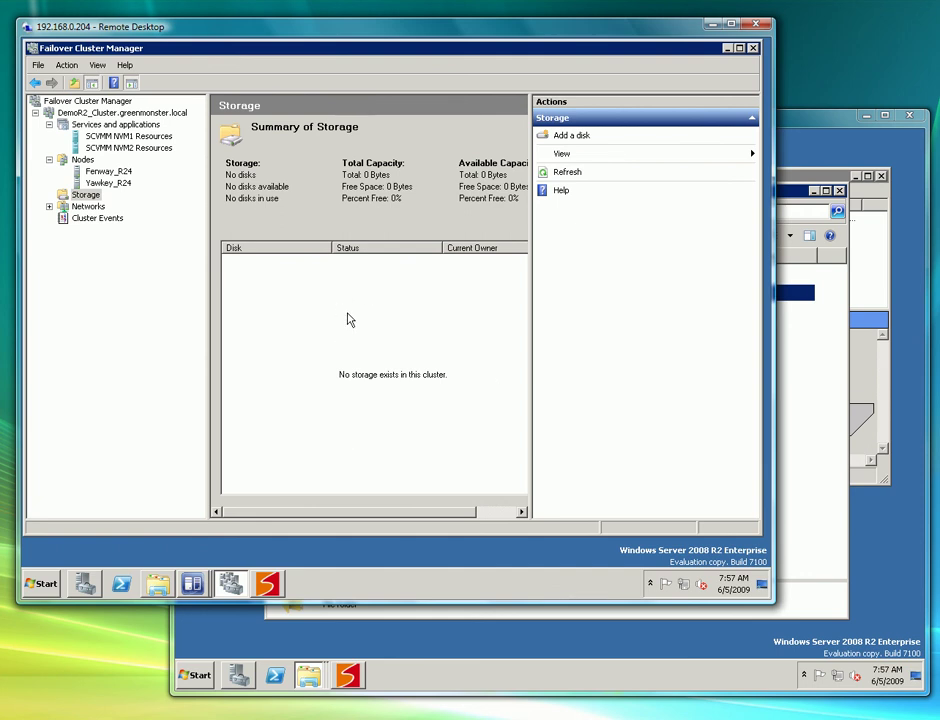
left_click(118, 113)
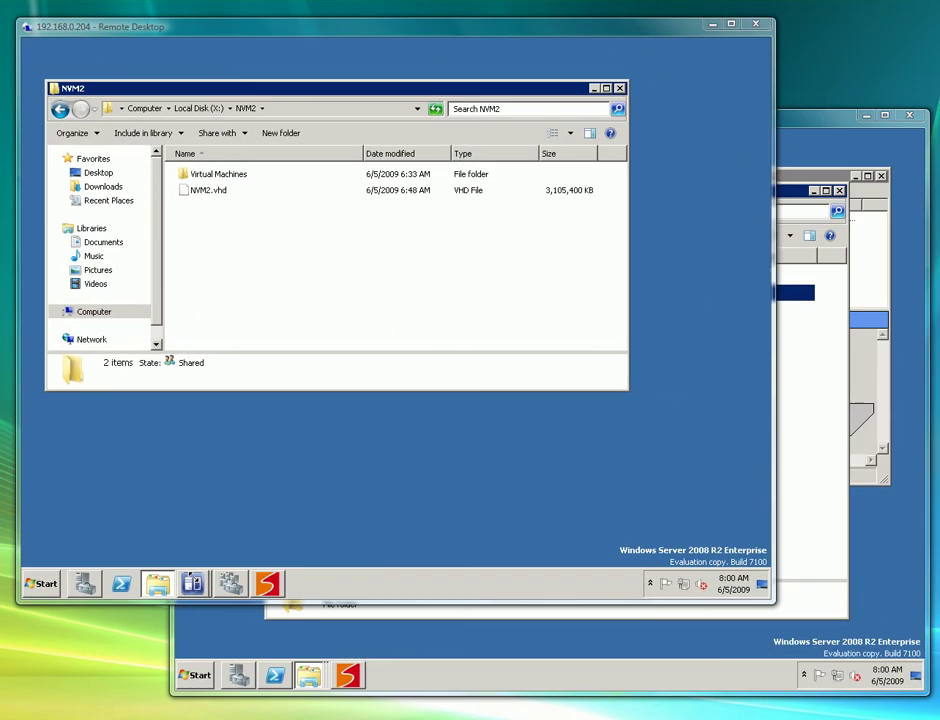
Step: Switch to Virtual Machine Manager on 192.168.0.204 and review the virtual machines hosted in DemoR2_Cluster
mouse_move(195, 586)
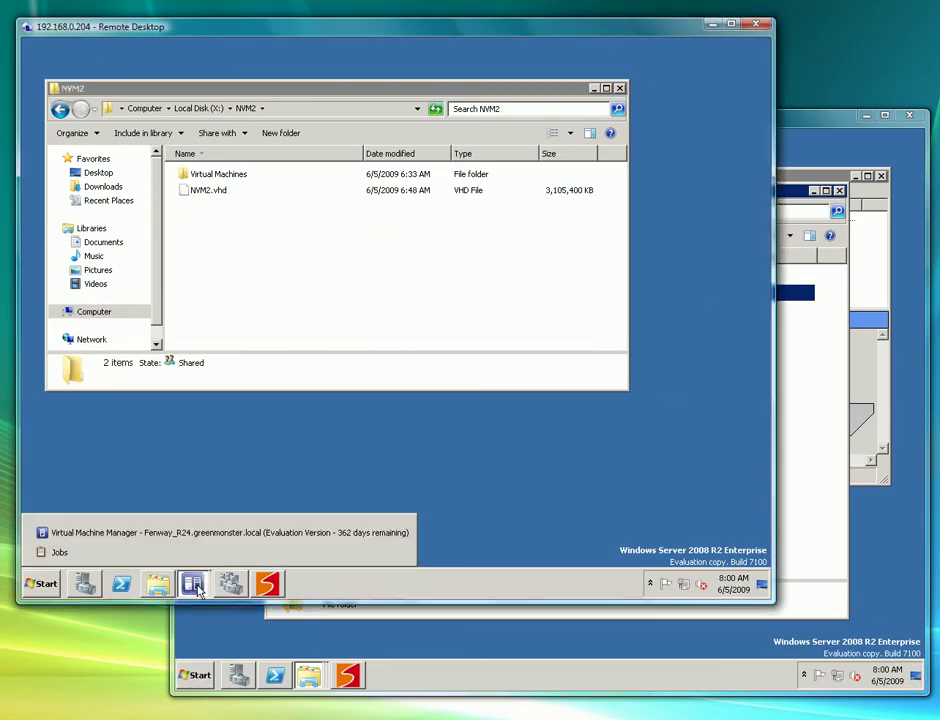
left_click(209, 540)
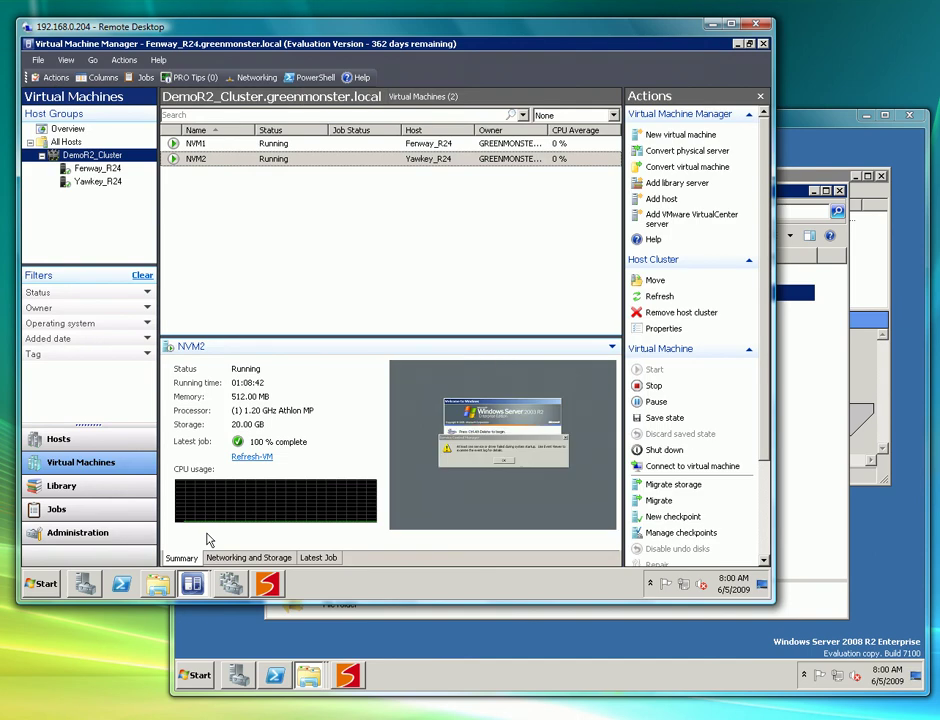
left_click(92, 168)
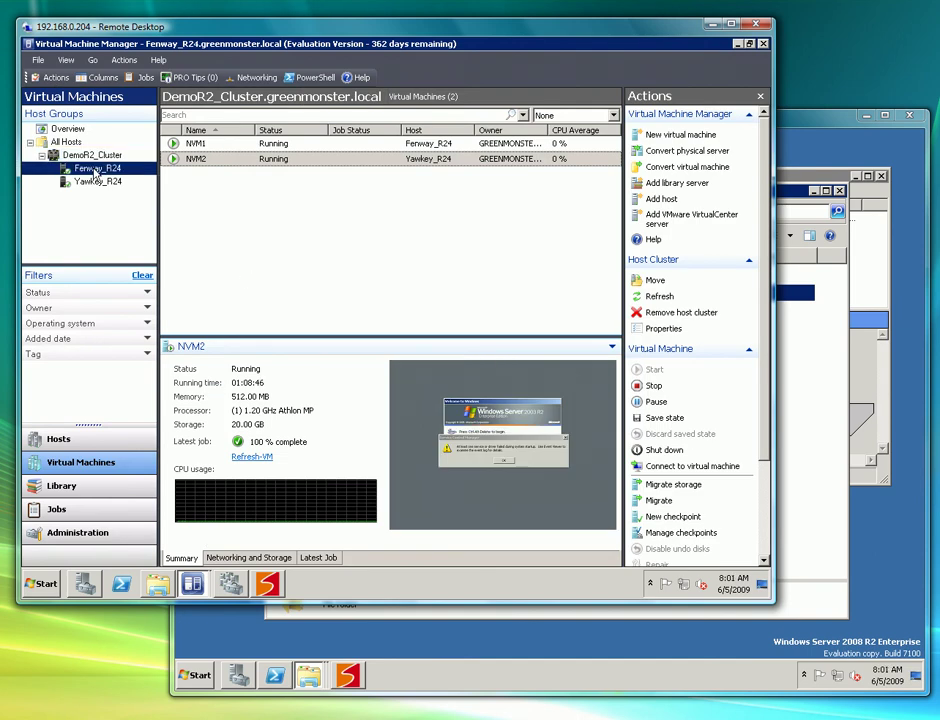
left_click(92, 156)
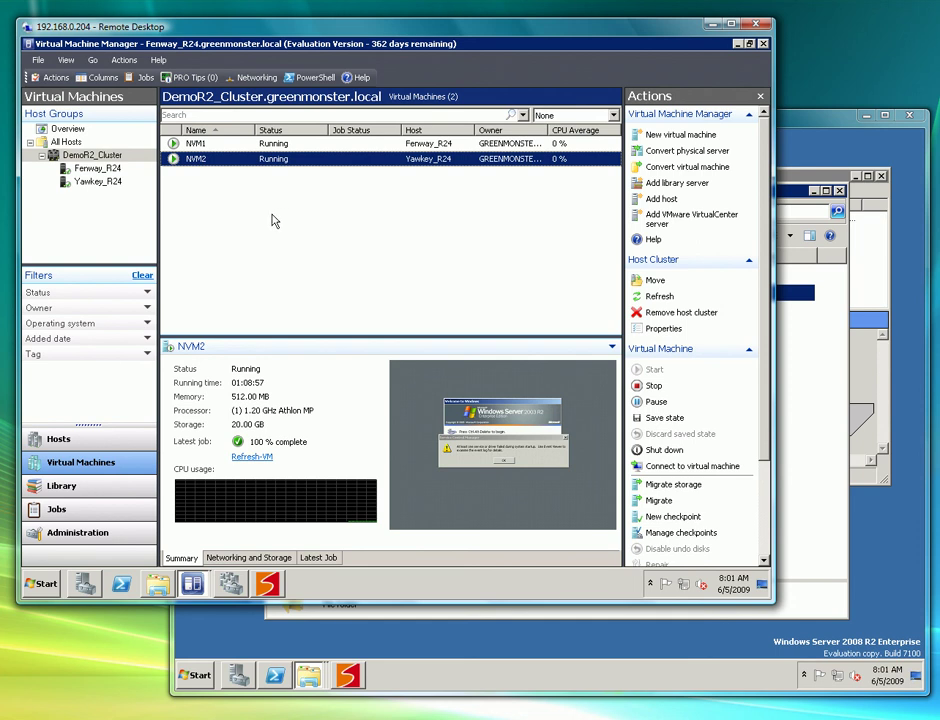
Step: Inspect the storage listed in DemoR2_Cluster's host cluster properties, and close the properties
right_click(83, 158)
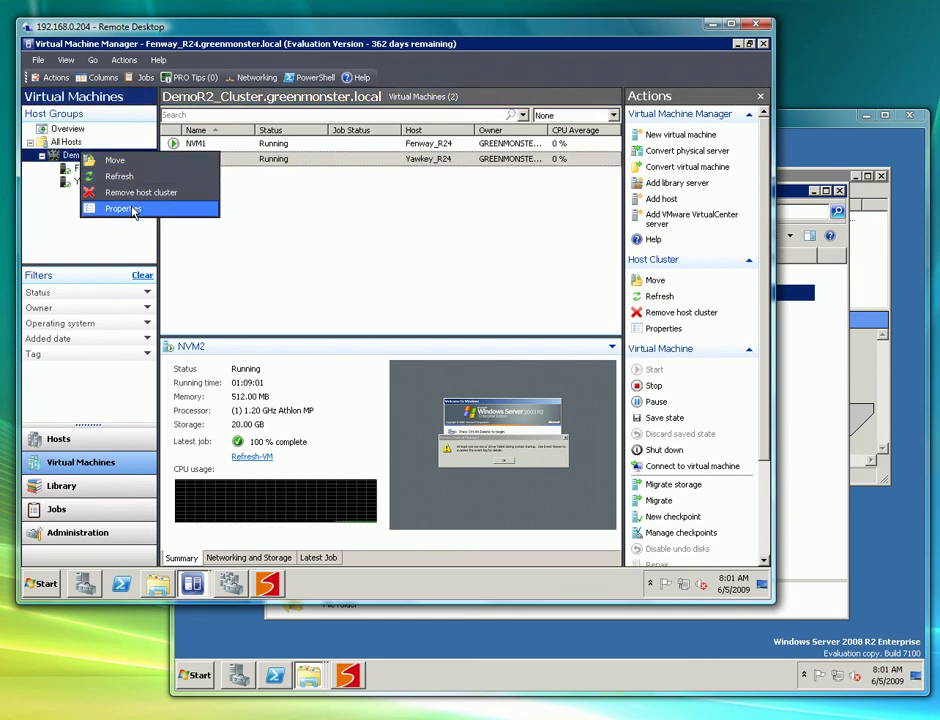
left_click(133, 210)
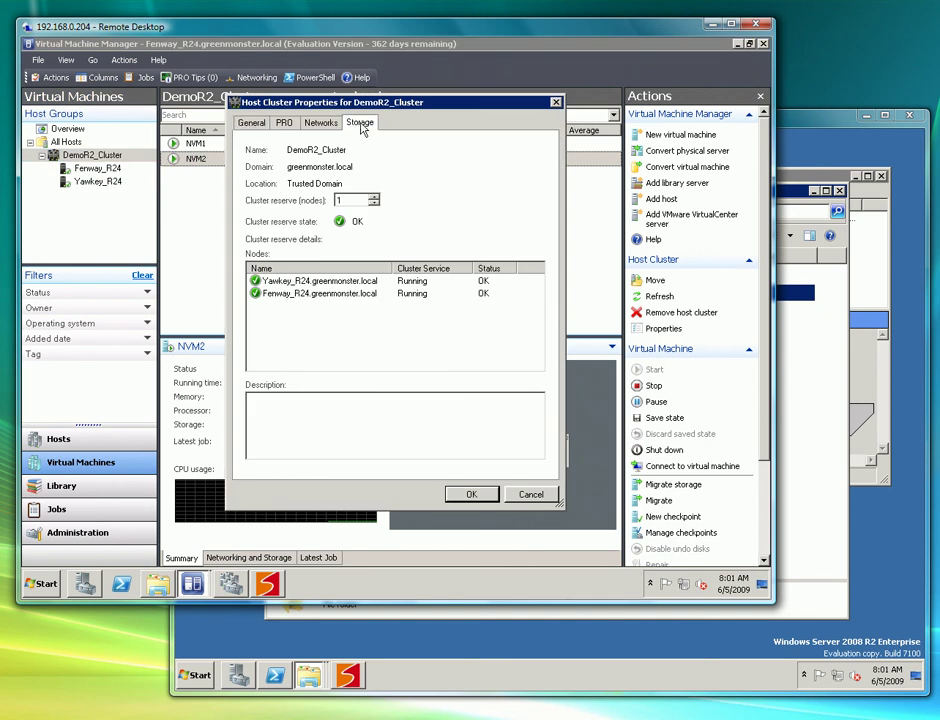
left_click(360, 124)
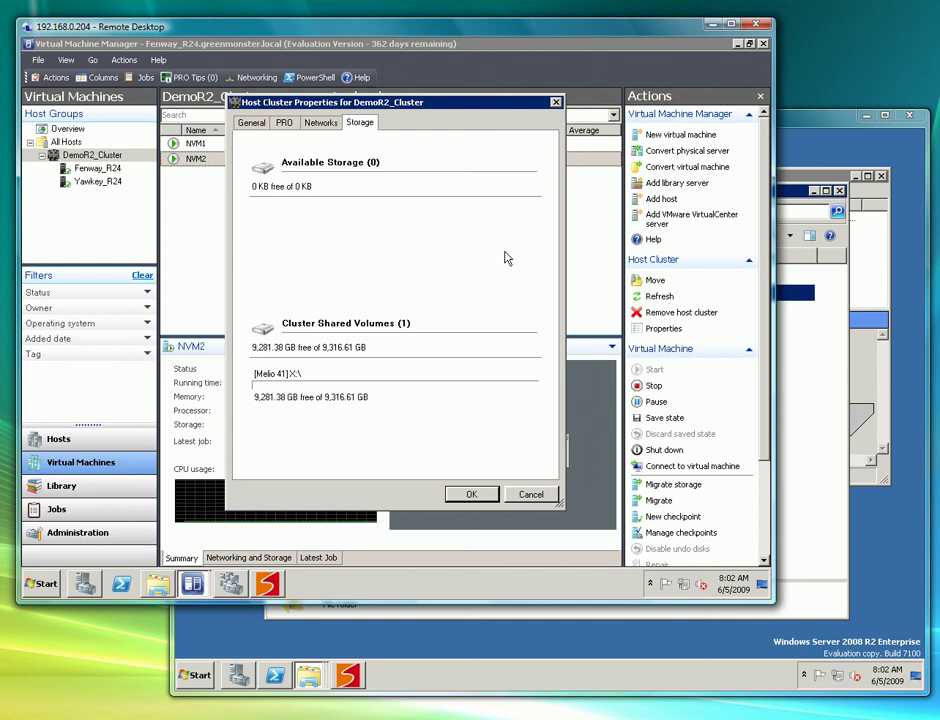
left_click(474, 496)
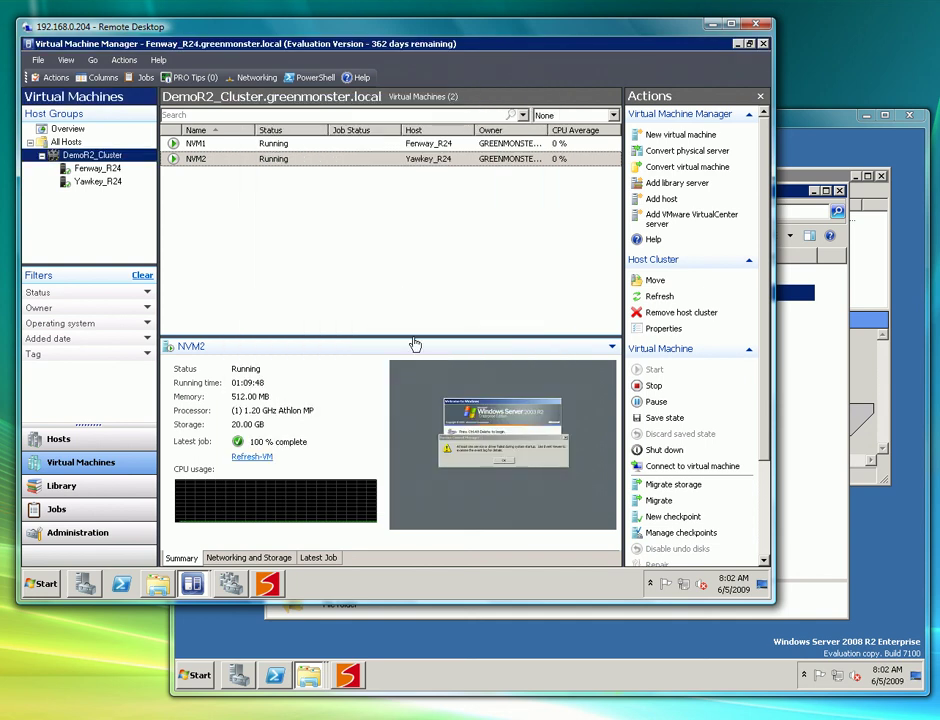
Step: Live migrate the NVM1 virtual machine to the host Yawkey_R24.greenmonster.local
left_click(290, 148)
right_click(292, 150)
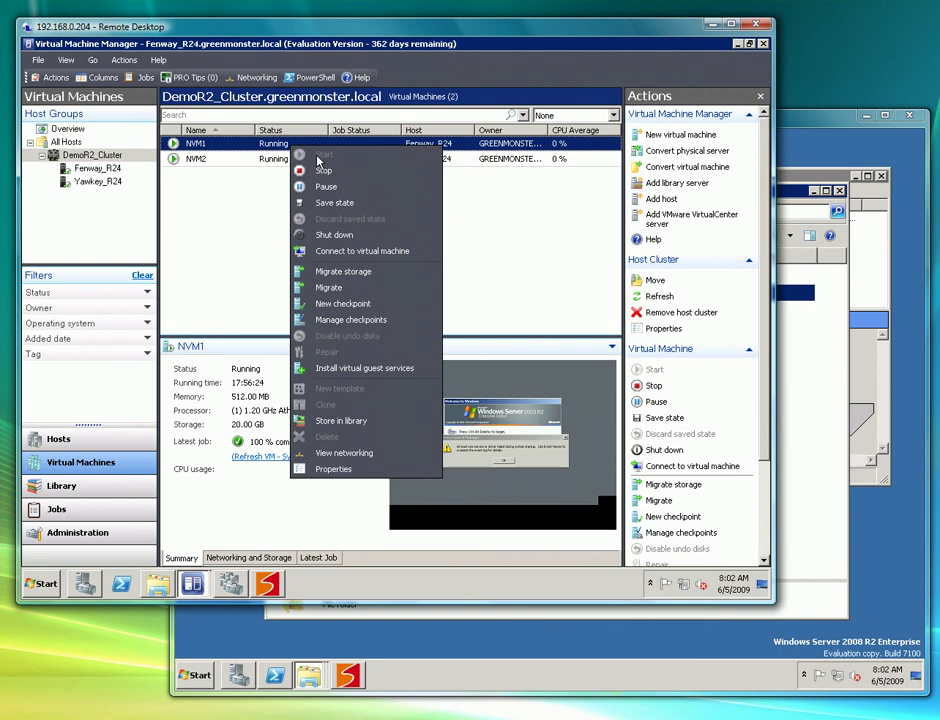
left_click(384, 289)
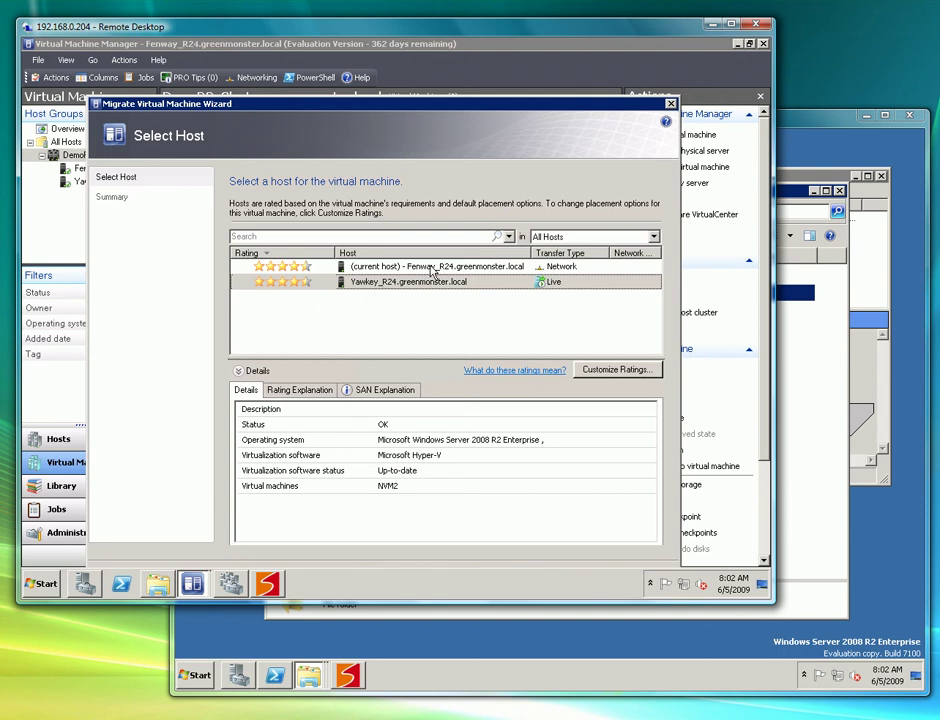
left_click(552, 286)
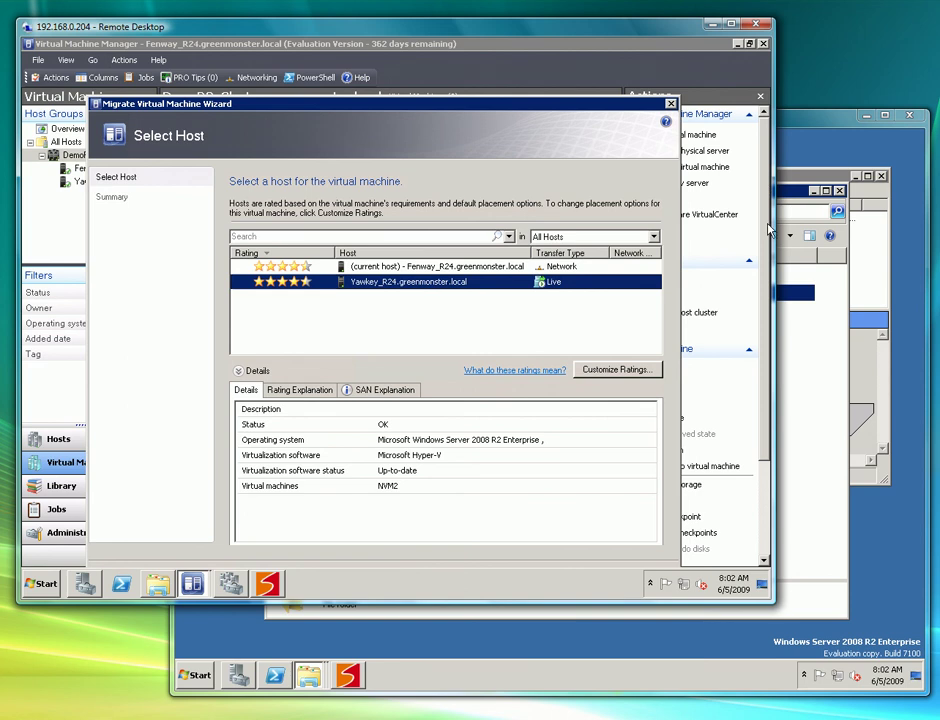
left_click(771, 258)
left_click(640, 105)
left_click(577, 541)
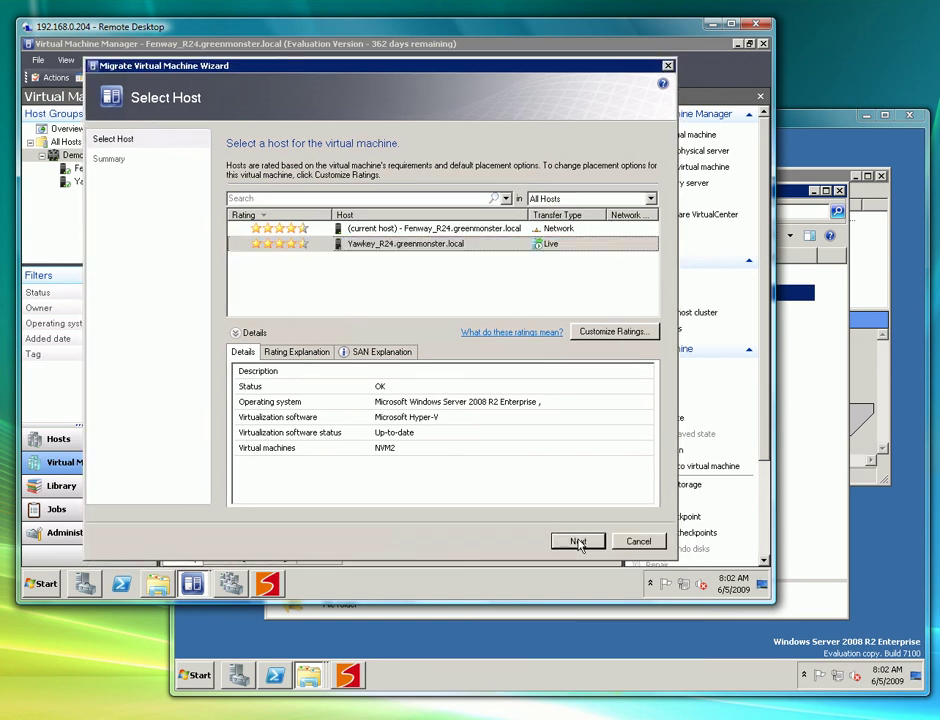
left_click(578, 542)
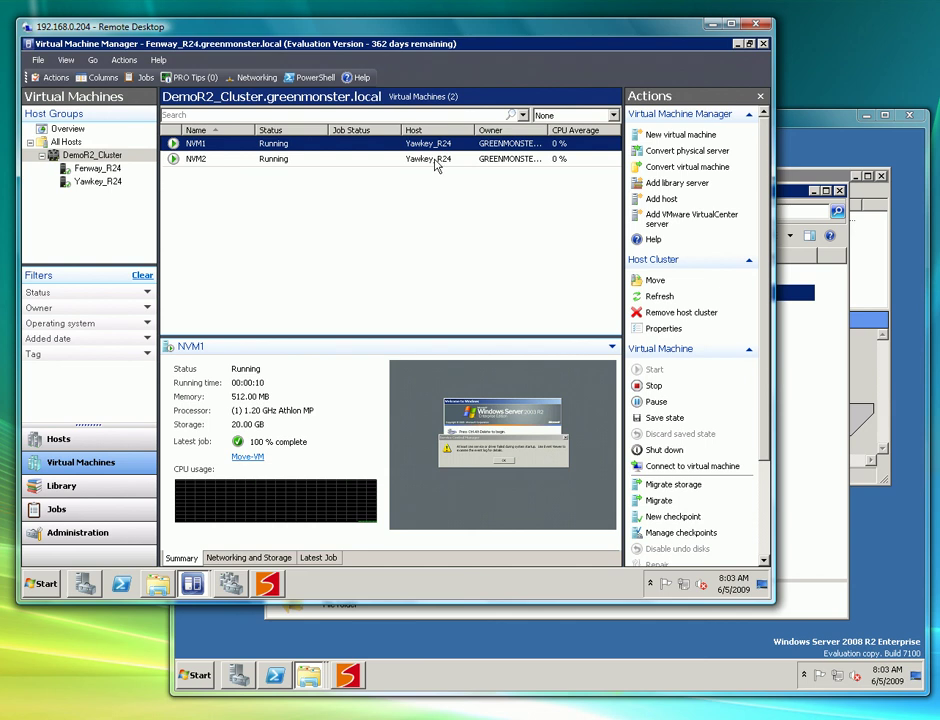
Step: Check the host and running status of NVM2 and NVM1 in the cluster's virtual machine list
left_click(436, 160)
left_click(273, 144)
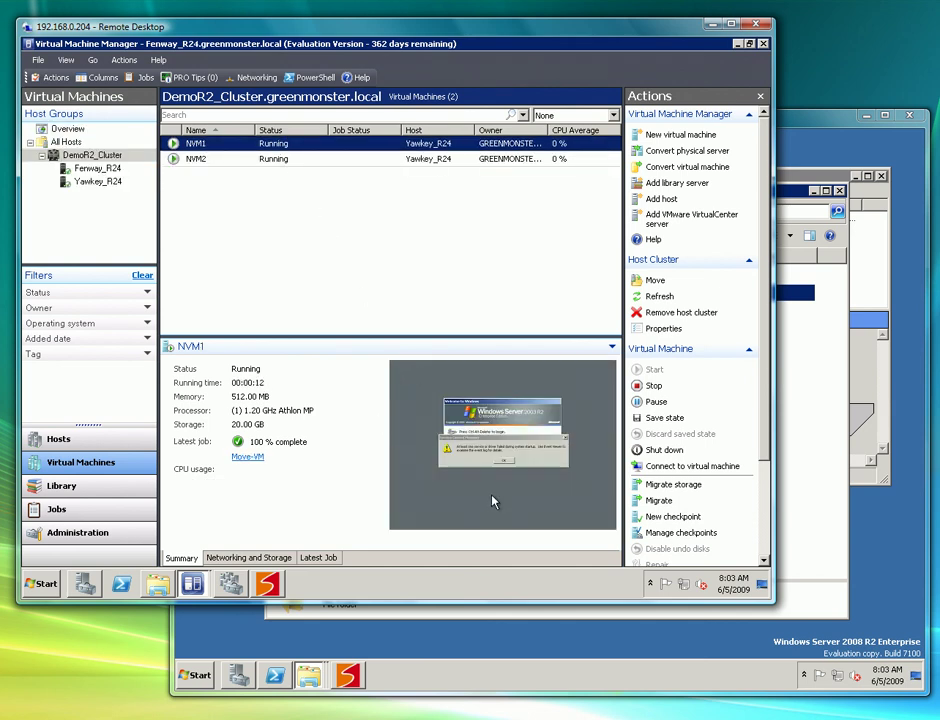
left_click(359, 206)
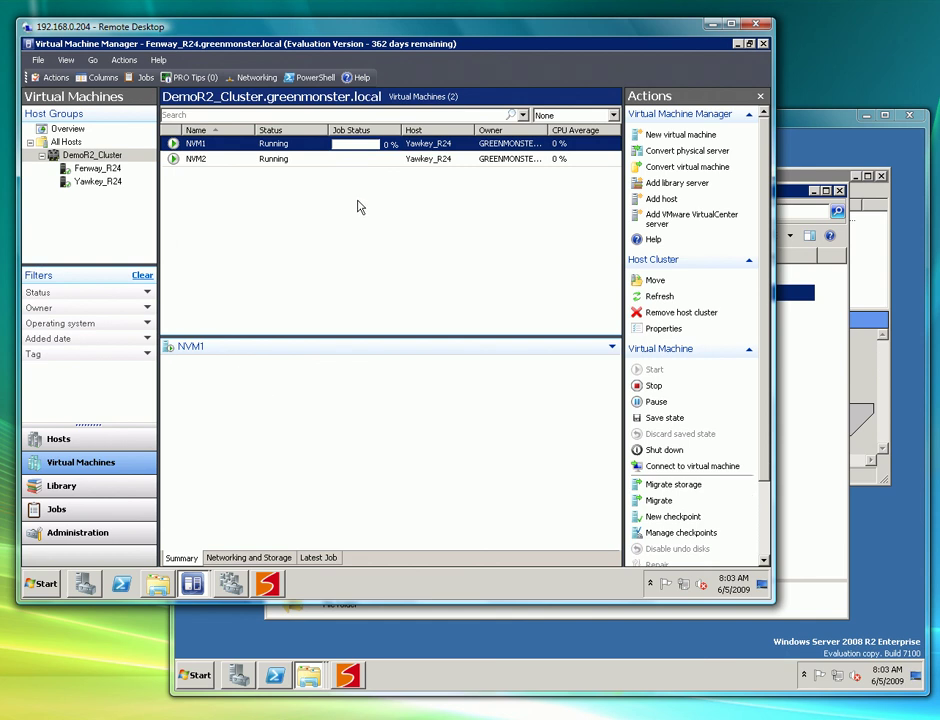